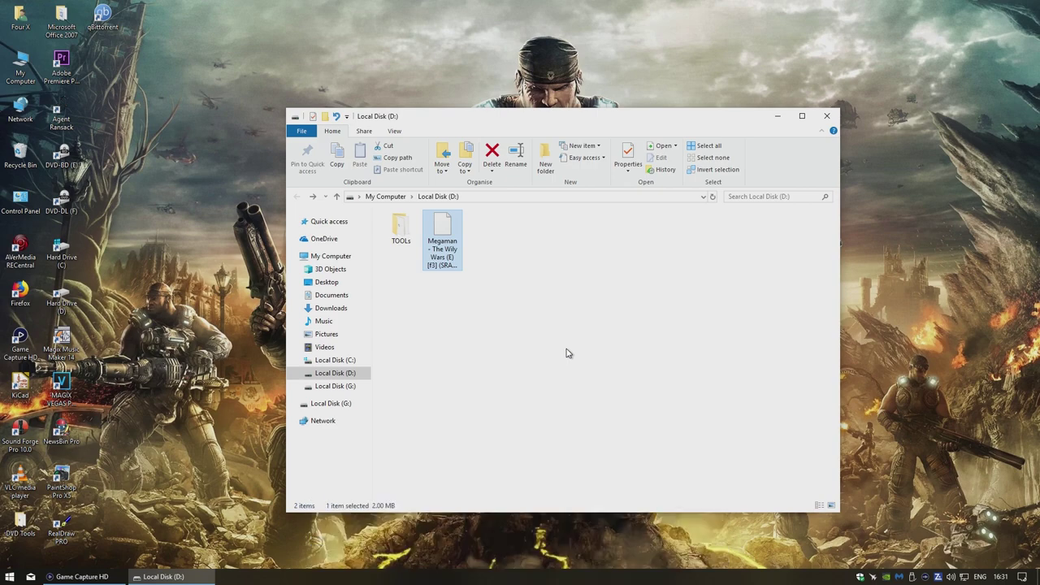
pyautogui.click(443, 261)
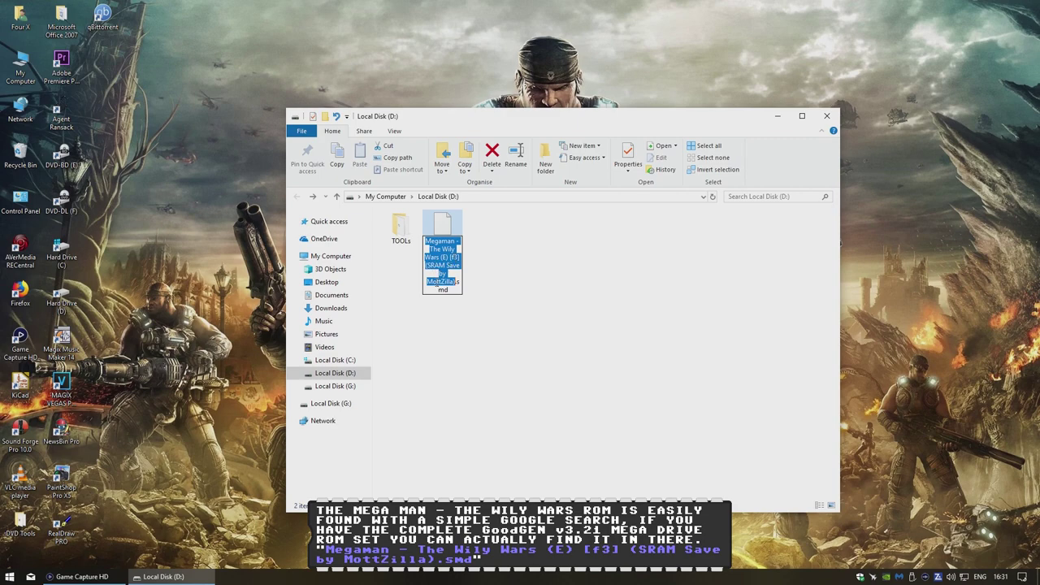
pyautogui.click(470, 332)
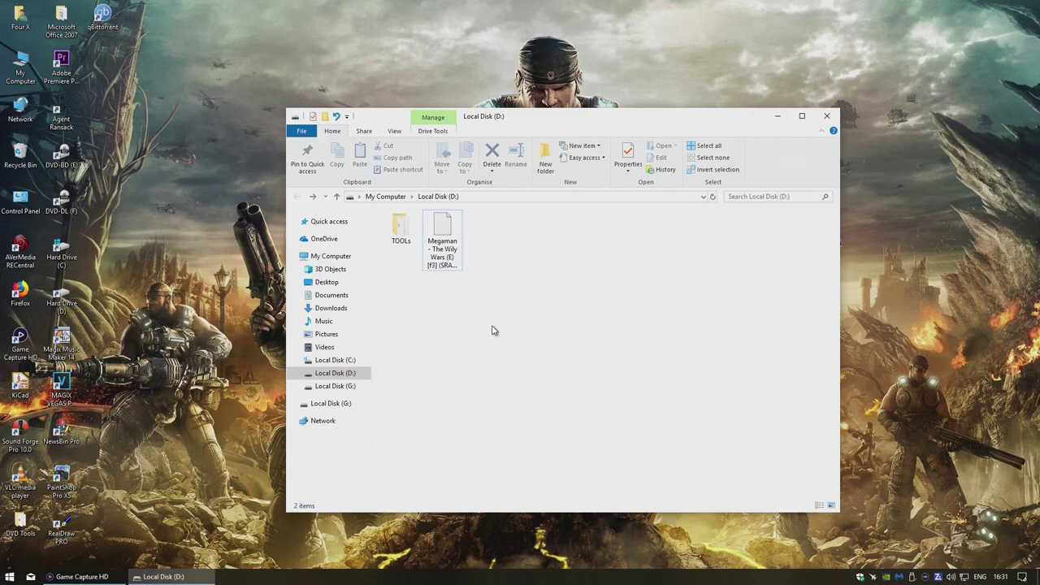
# - Launch FixCheckSum.exe from the TOOLs folder and load the Megaman - The Wily Wars .smd ROM from drive D
pyautogui.doubleClick(406, 233)
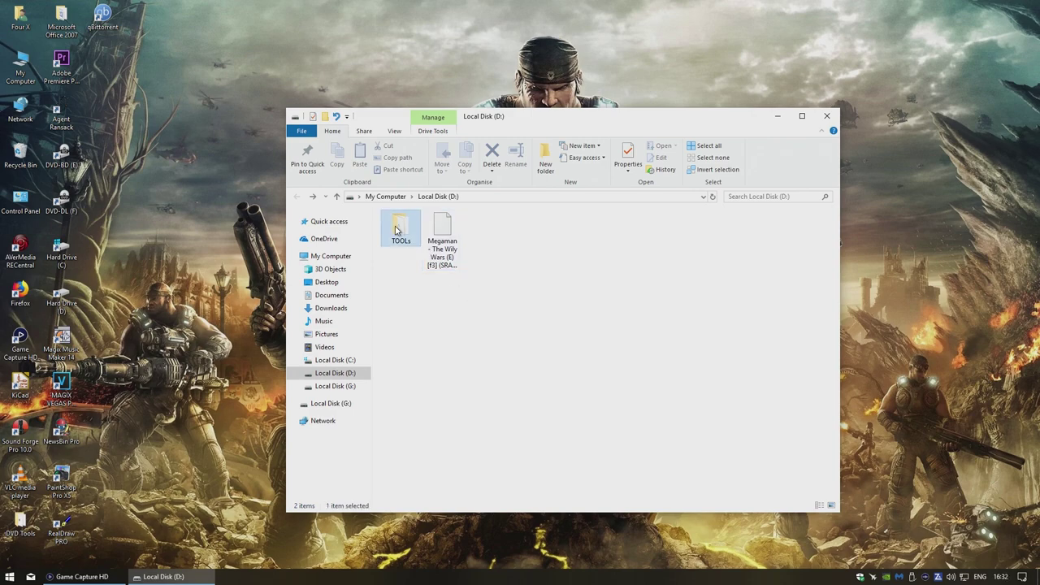
pyautogui.doubleClick(414, 241)
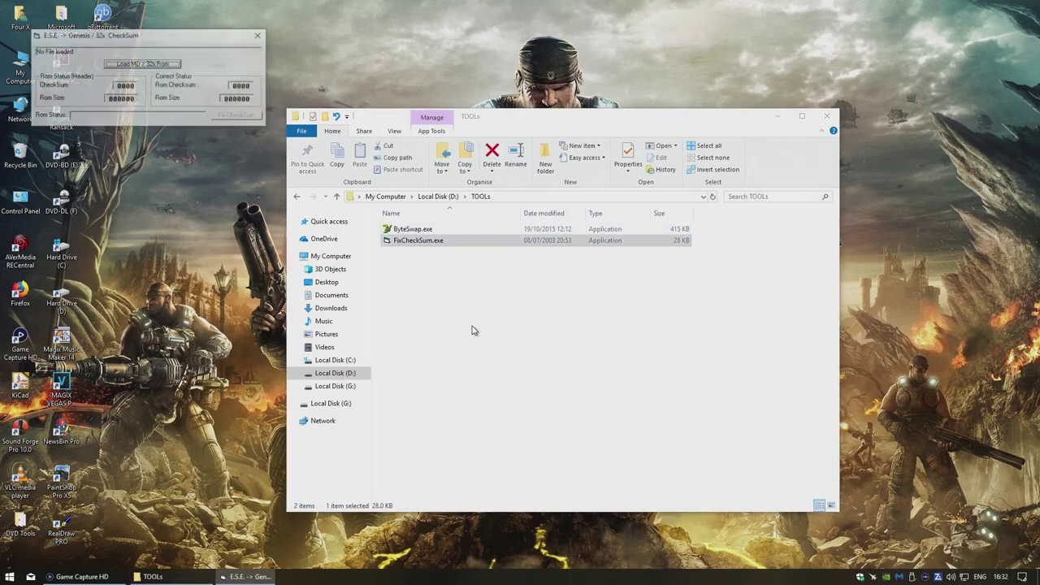
pyautogui.moveTo(173, 43); pyautogui.dragTo(515, 285)
pyautogui.click(512, 313)
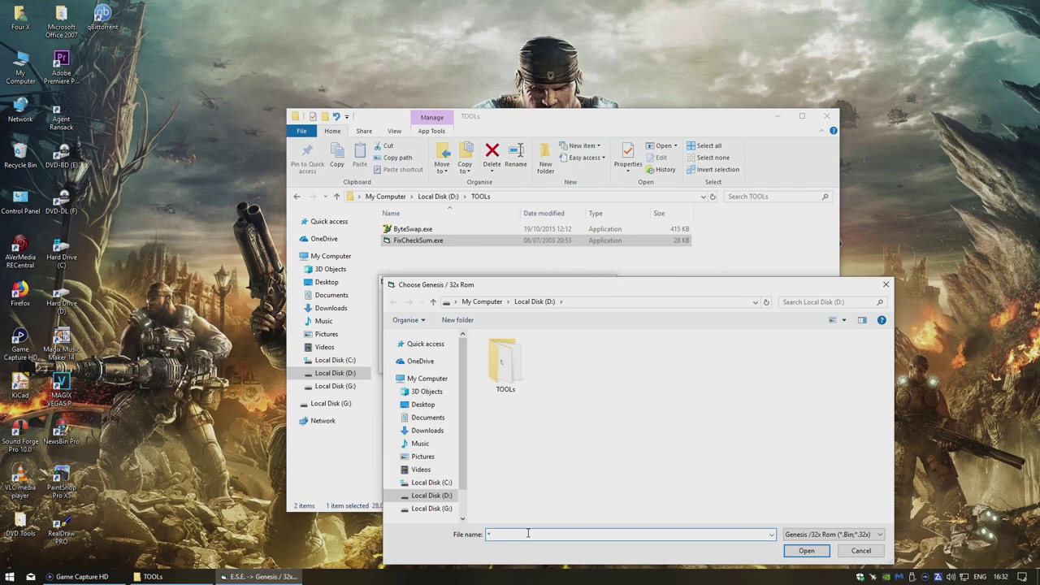
pyautogui.click(566, 388)
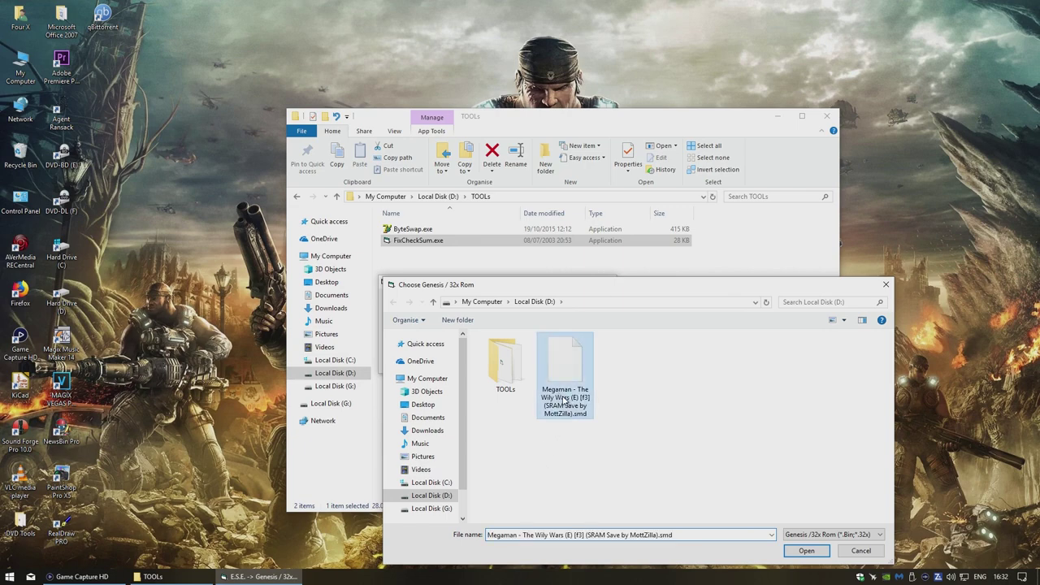
pyautogui.click(815, 552)
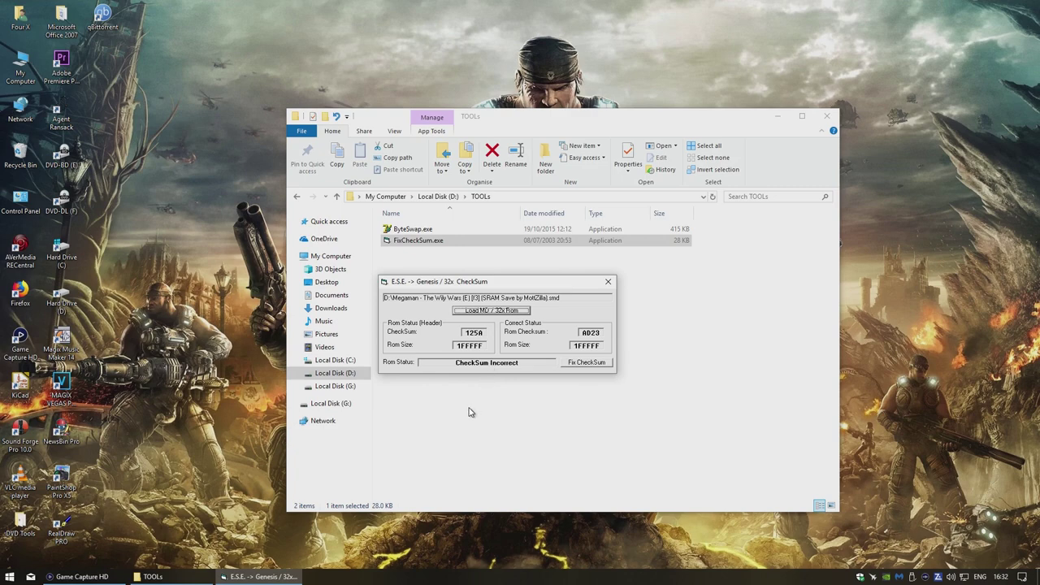
# - Fix the loaded ROM's checksum, close the checksum tool and return to the root of Local Disk (D:)
pyautogui.click(592, 365)
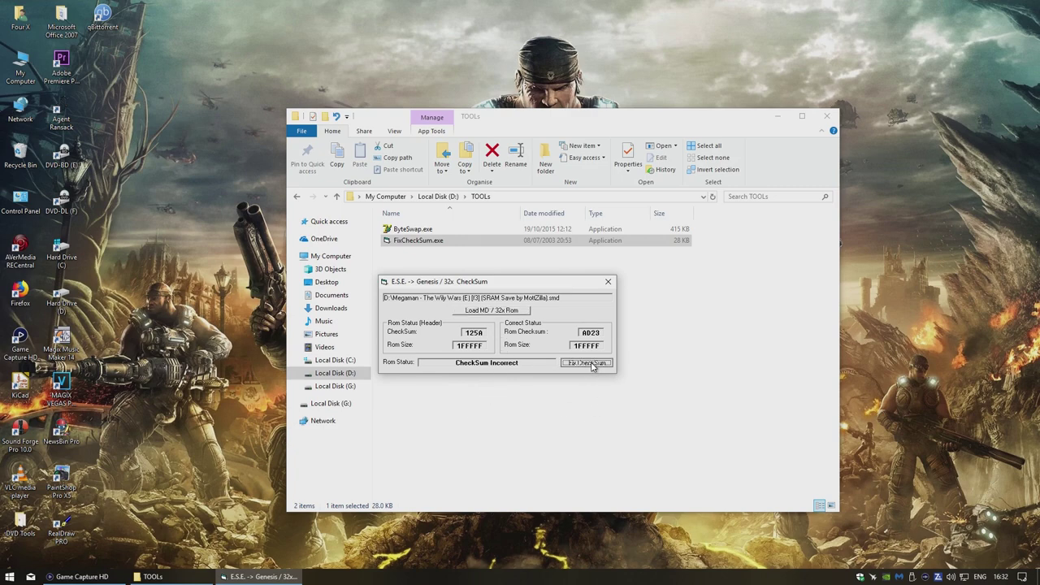
pyautogui.click(608, 282)
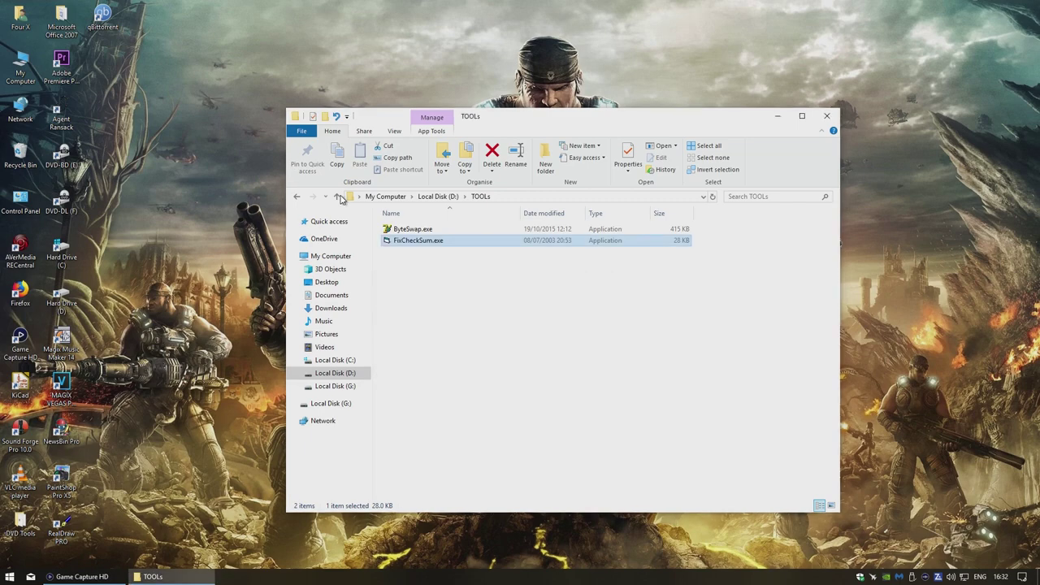
pyautogui.click(297, 197)
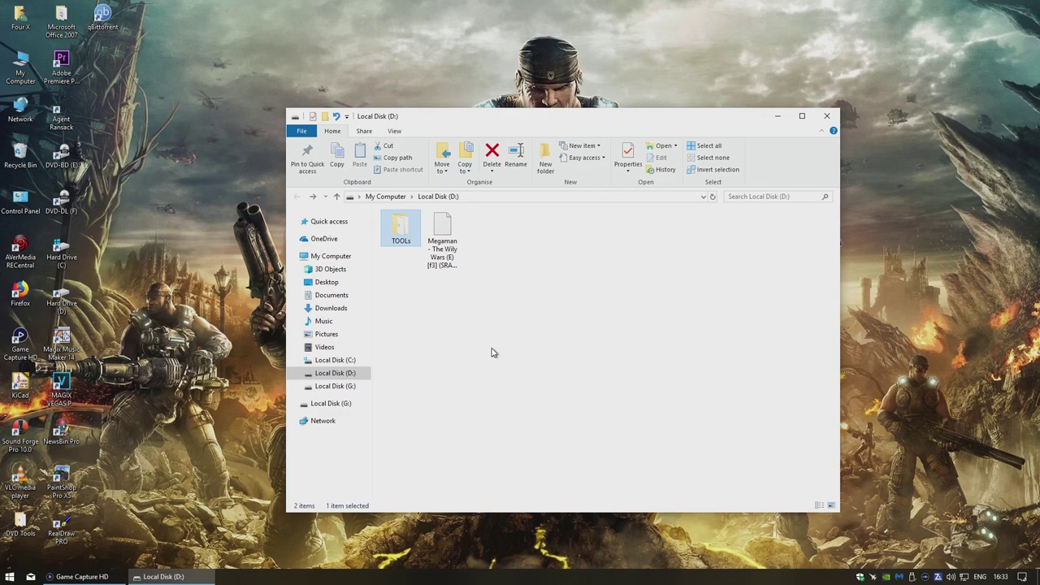
# - Rename the Megaman - The Wily Wars ROM file, including its extension, as MMWW.BIN
pyautogui.click(442, 260)
pyautogui.click(450, 274)
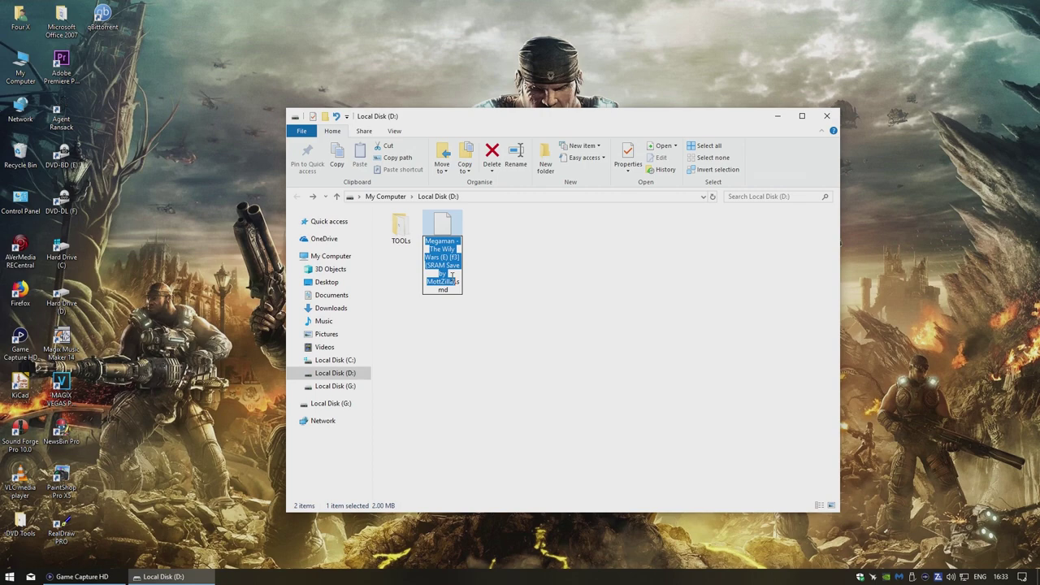
pyautogui.write('MMWWW')
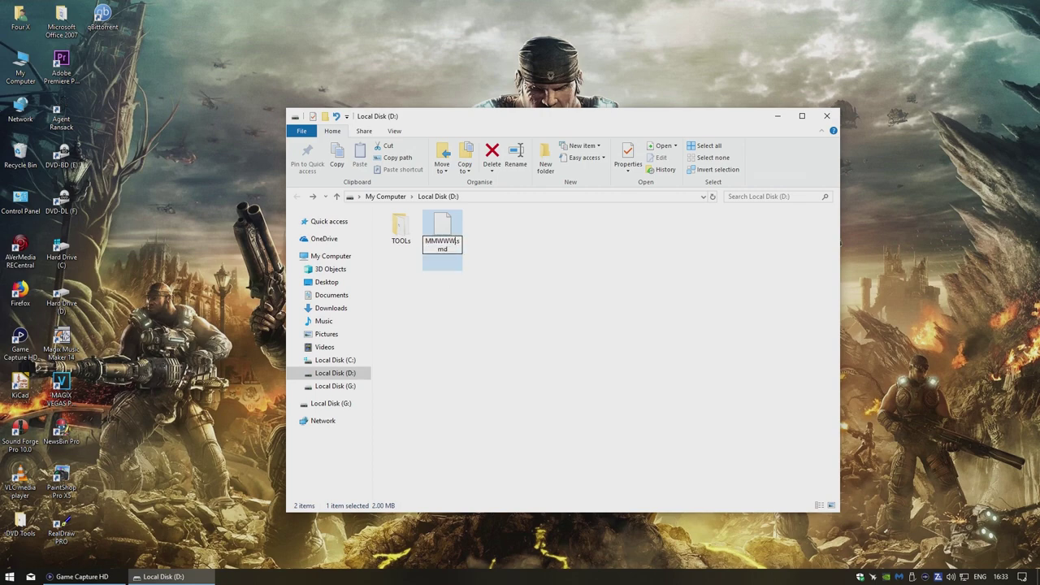
pyautogui.press('BackSpace')
pyautogui.press('Right')
pyautogui.hotkey('shift', 'Right')
pyautogui.hotkey('shift', 'Right')
pyautogui.hotkey('shift', 'Right')
pyautogui.write('BIN')
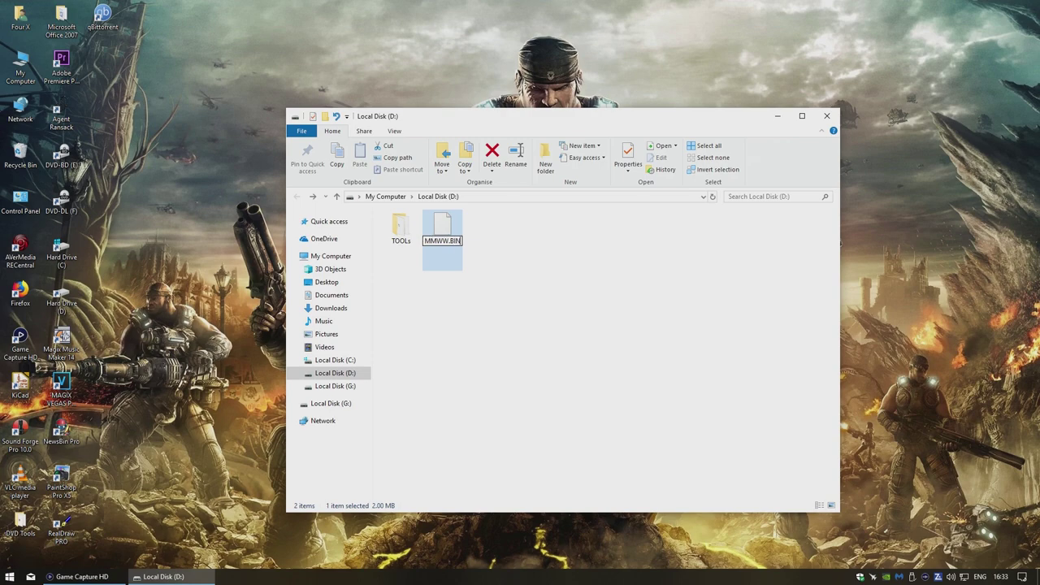
pyautogui.click(491, 275)
pyautogui.click(561, 297)
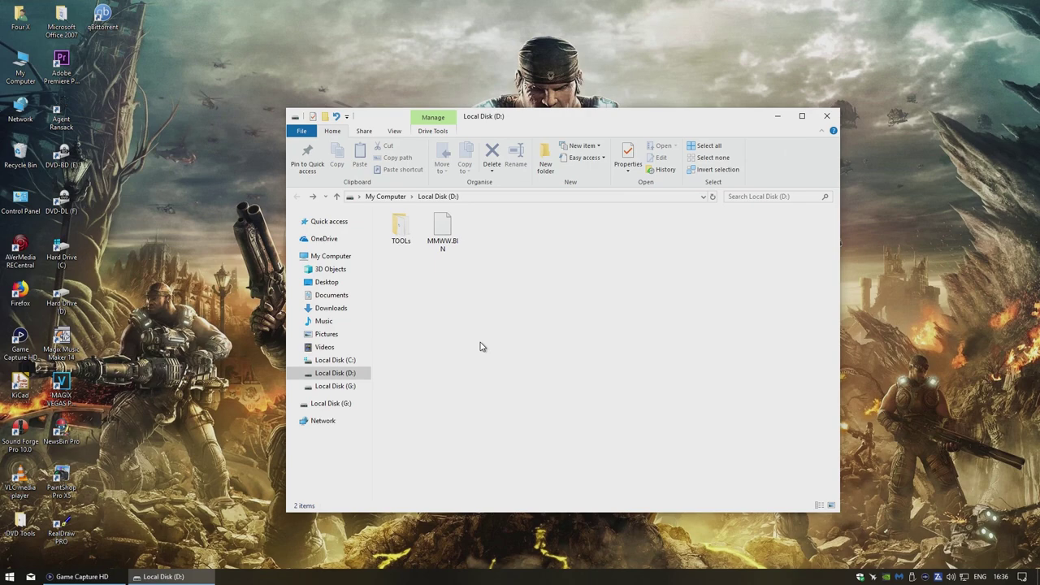
# - Launch ByteSwap.exe from the TOOLs folder and check its About information
pyautogui.doubleClick(402, 231)
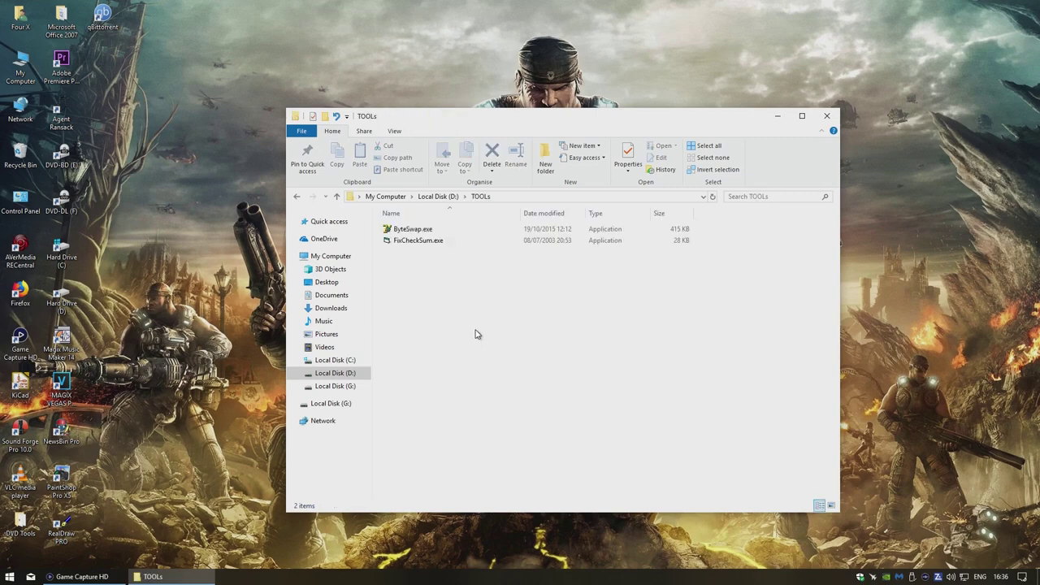
pyautogui.doubleClick(411, 230)
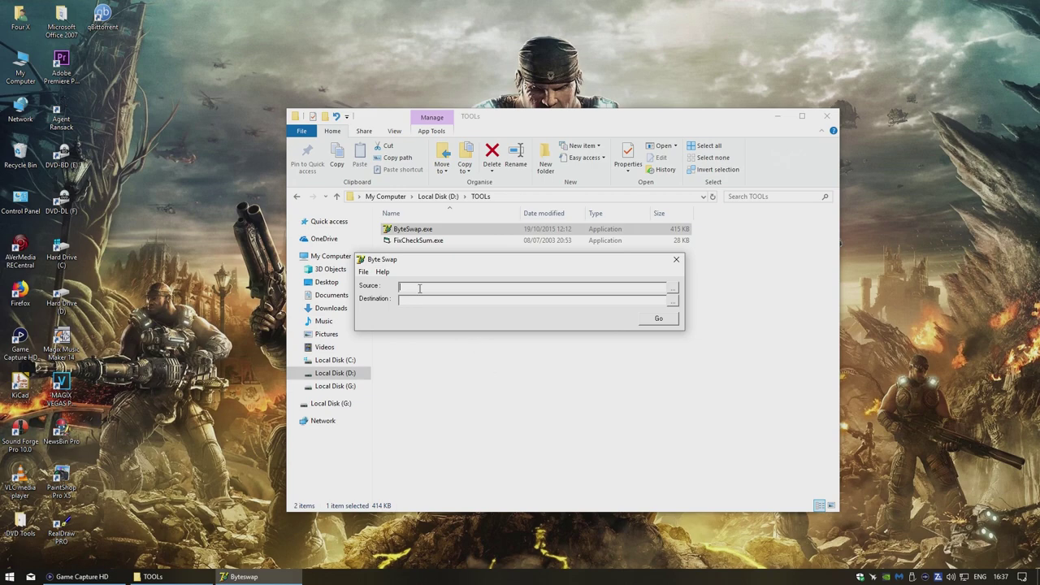
pyautogui.click(384, 272)
pyautogui.click(402, 286)
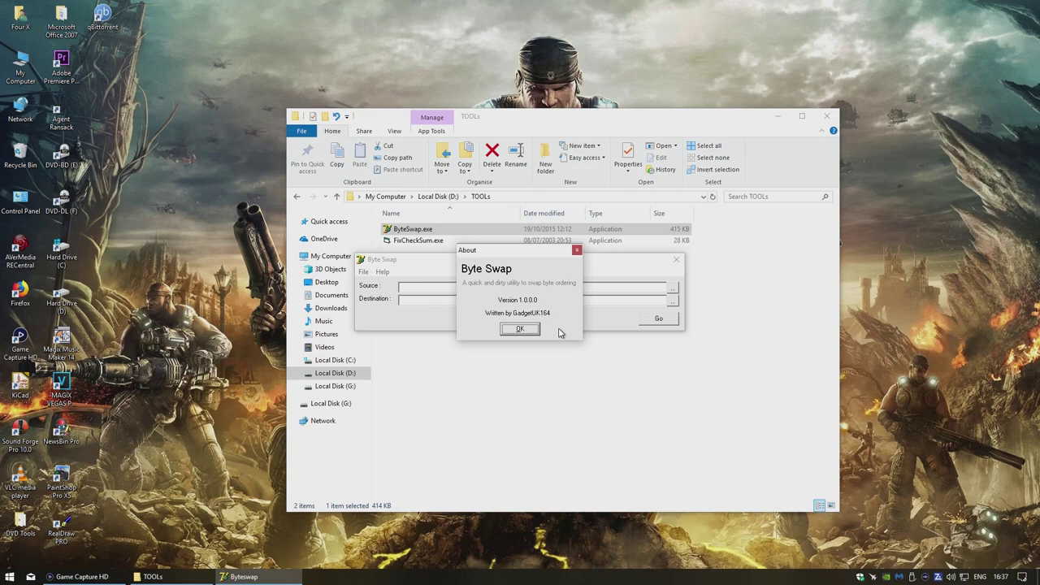
pyautogui.click(533, 330)
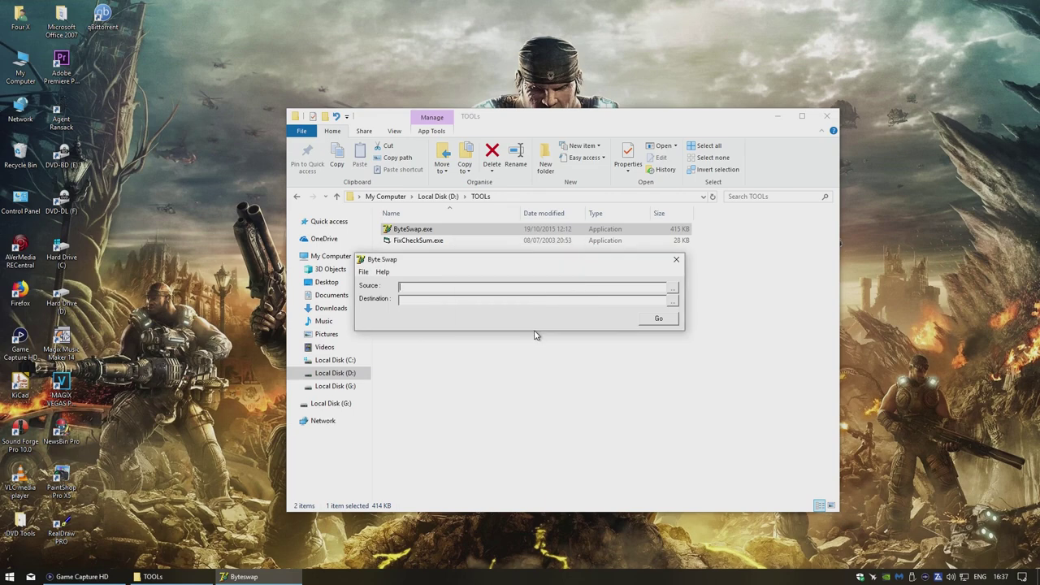
# - Byte-swap D:\MMWW.BIN into the destination file D:\MMWW-OUT.bin and close the Byte Swap utility
pyautogui.click(673, 290)
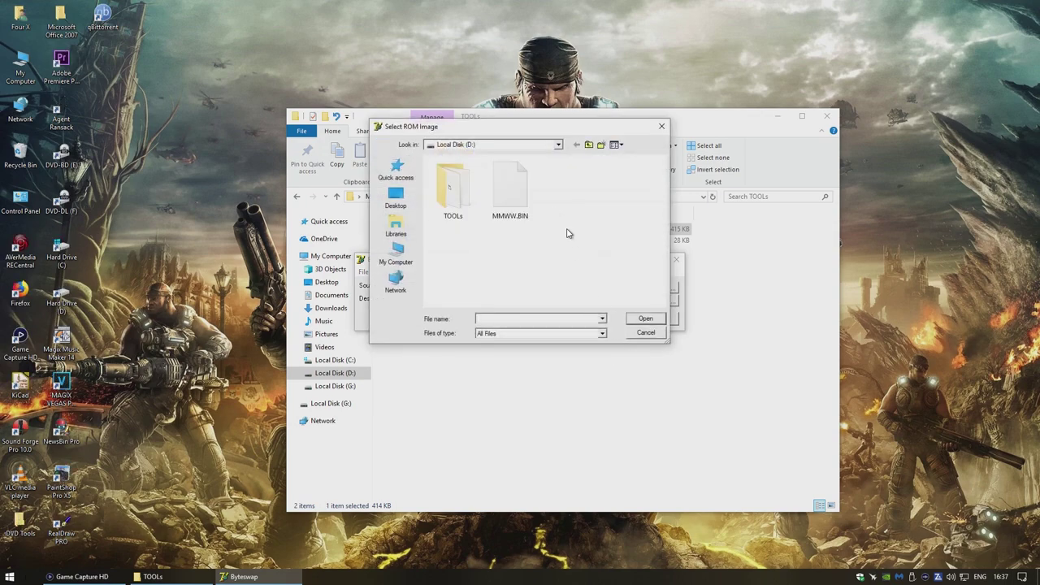
pyautogui.click(528, 202)
pyautogui.click(645, 318)
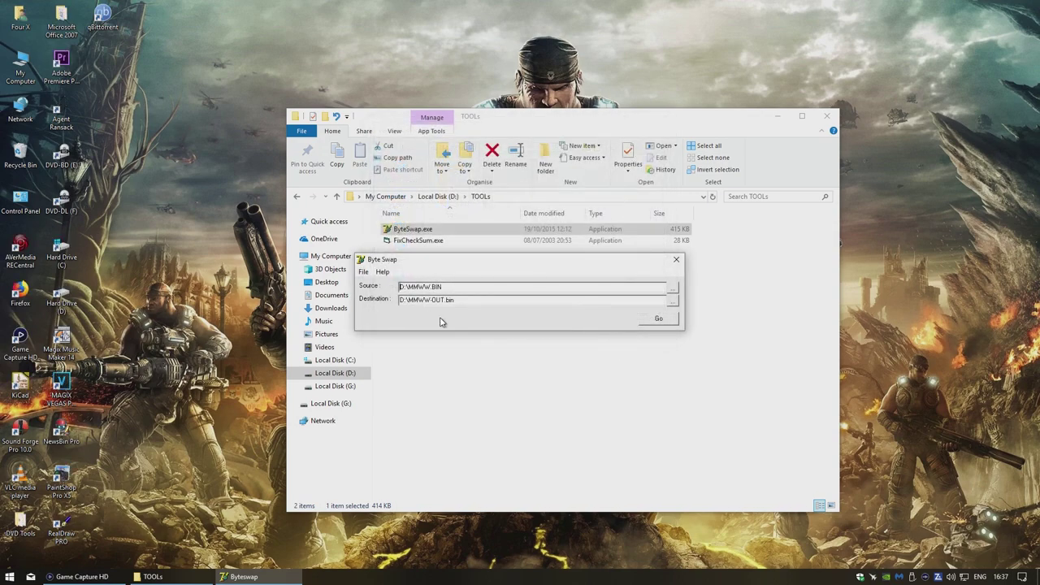
pyautogui.click(658, 318)
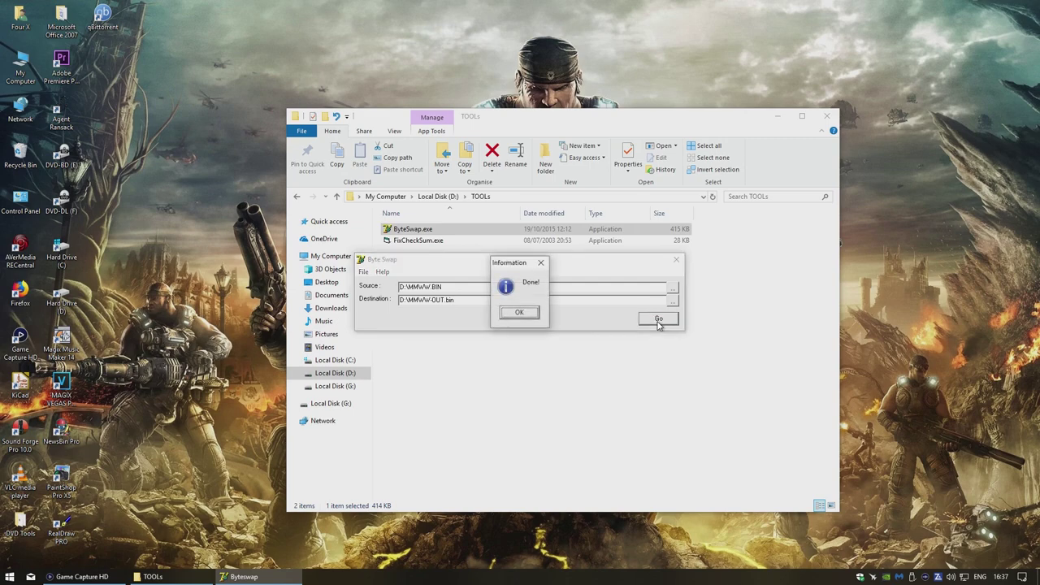
pyautogui.click(528, 314)
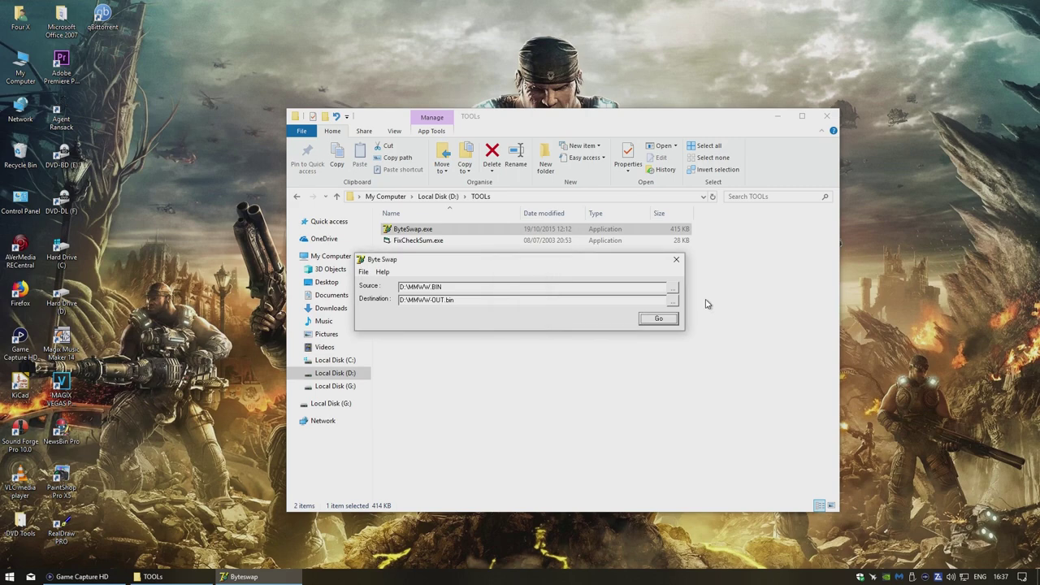
pyautogui.click(676, 259)
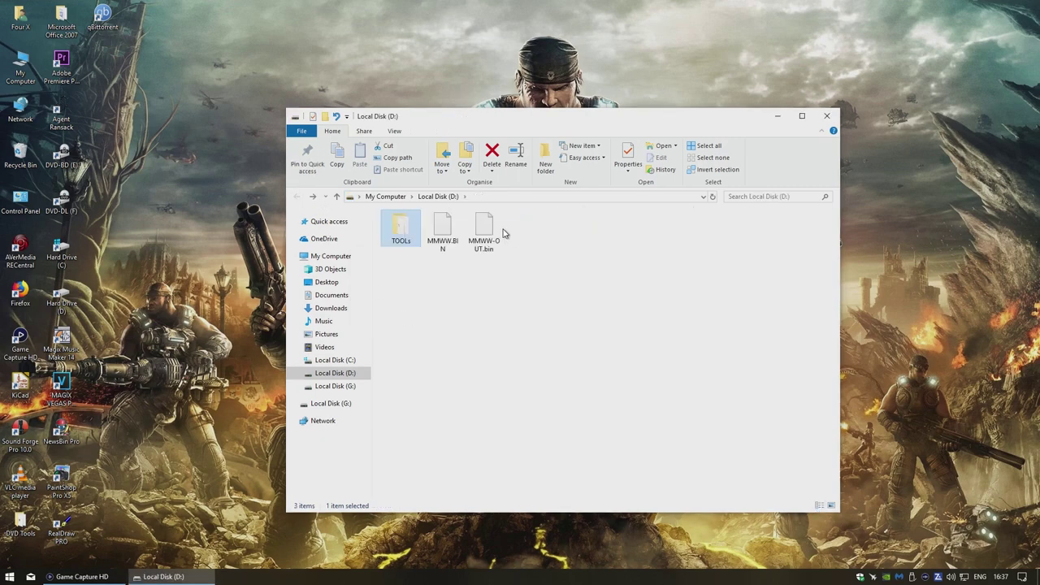
# - Delete the original, unswapped MMWW.BIN file from Local Disk (D:)
pyautogui.click(441, 234)
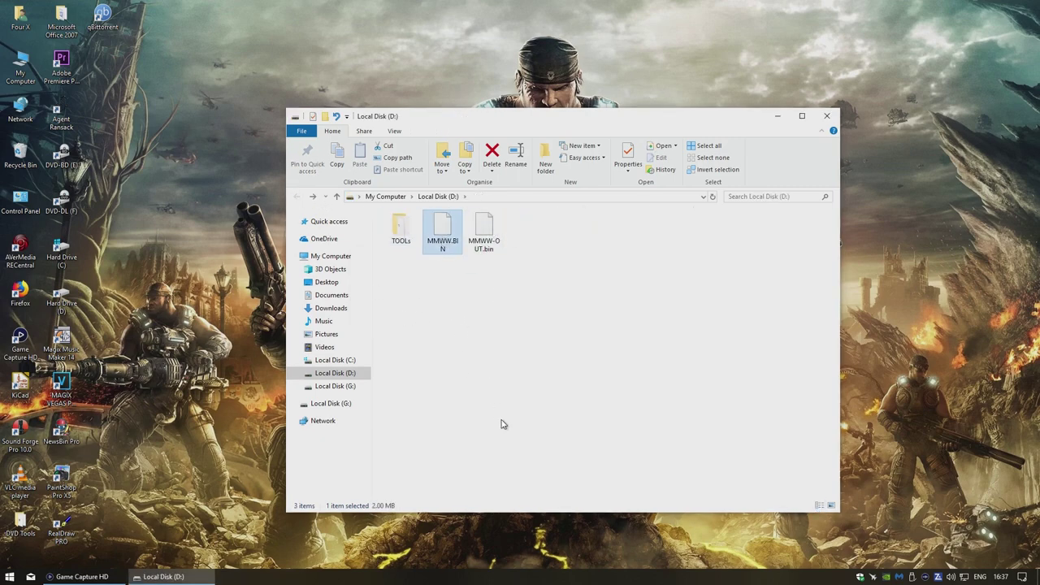
pyautogui.press('Delete')
pyautogui.click(561, 333)
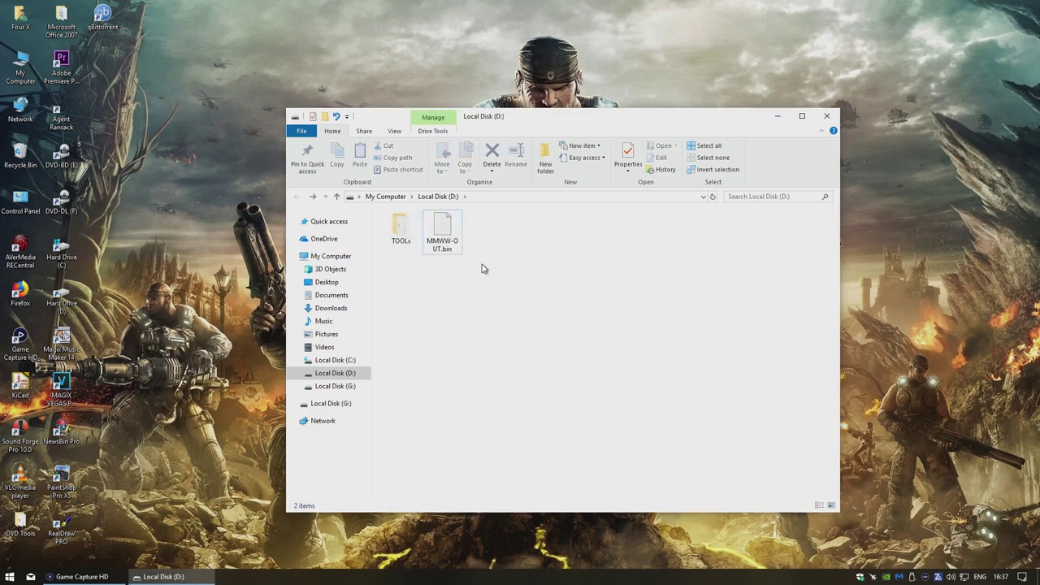
# - Rename the byte-swapped file MMWW-OUT.bin as MMWW.bin
pyautogui.click(444, 245)
pyautogui.click(445, 245)
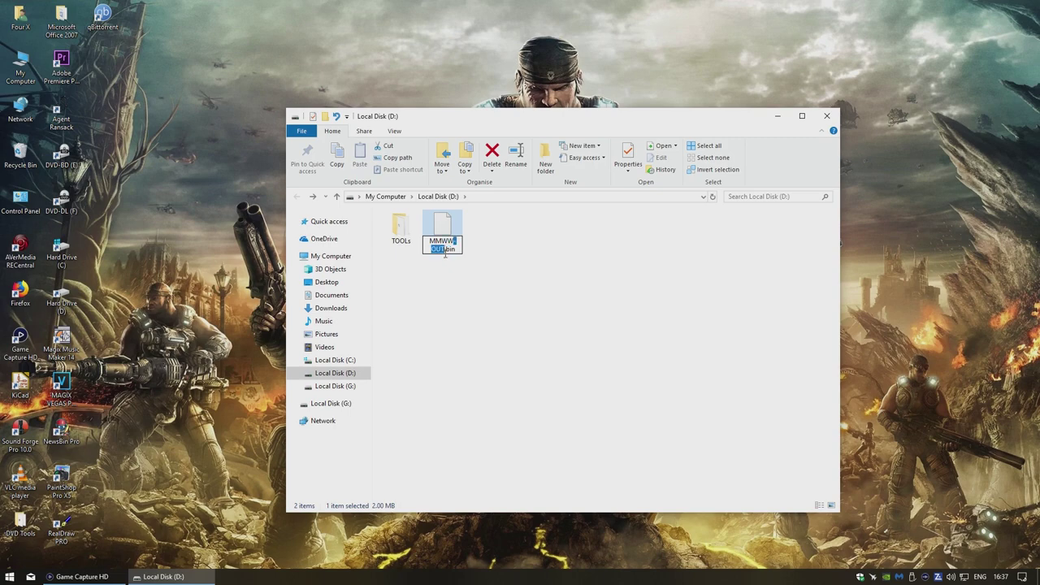
pyautogui.click(445, 252)
pyautogui.press('BackSpace')
pyautogui.press('BackSpace')
pyautogui.press('BackSpace')
pyautogui.press('BackSpace')
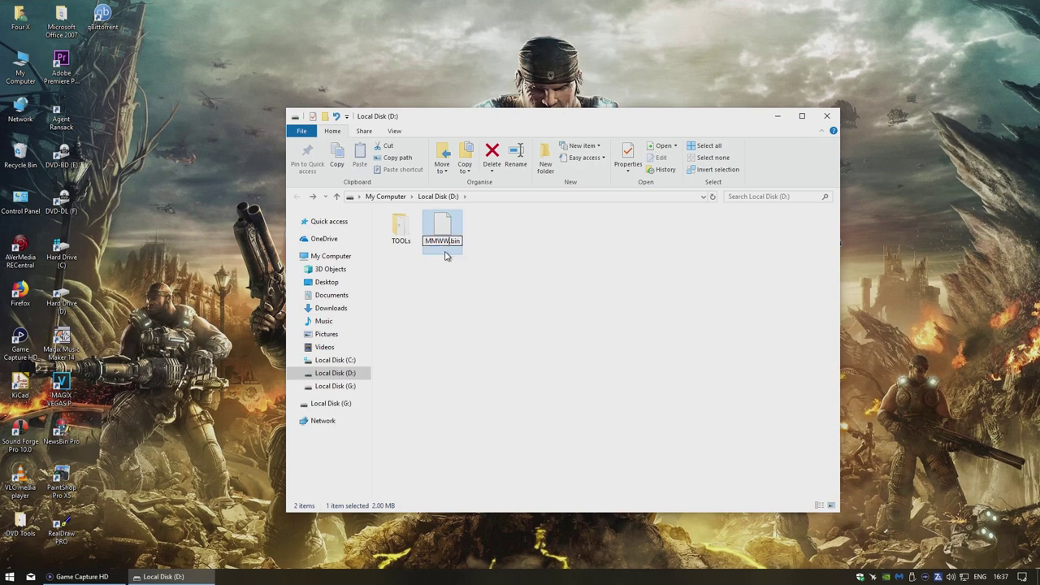
pyautogui.click(529, 333)
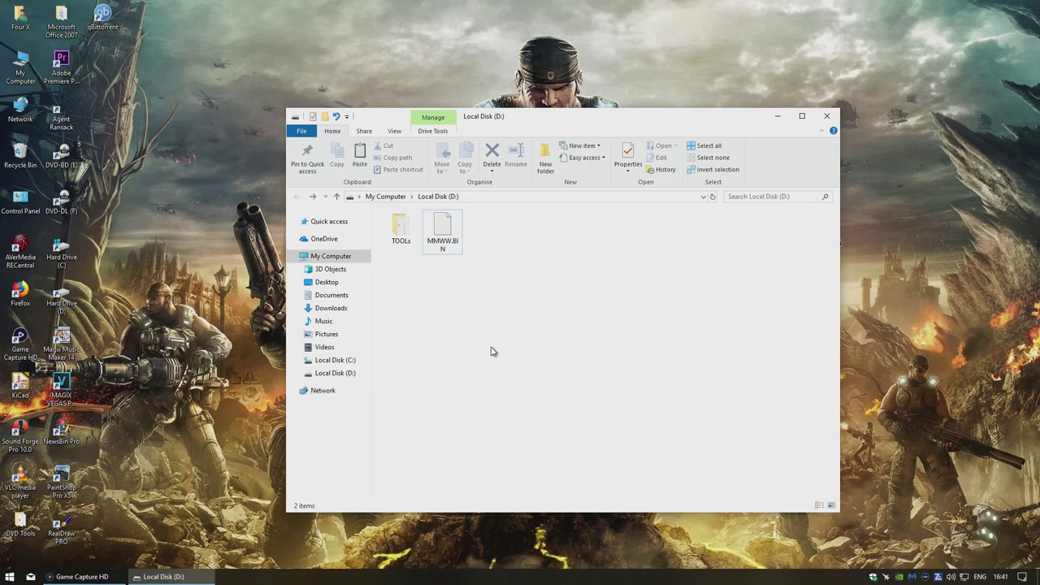
# - Move MMWW.BIN from Local Disk (D:) into the EMP20 folder on USB Drive (H:) and close that folder window
pyautogui.doubleClick(442, 252)
pyautogui.rightClick(442, 253)
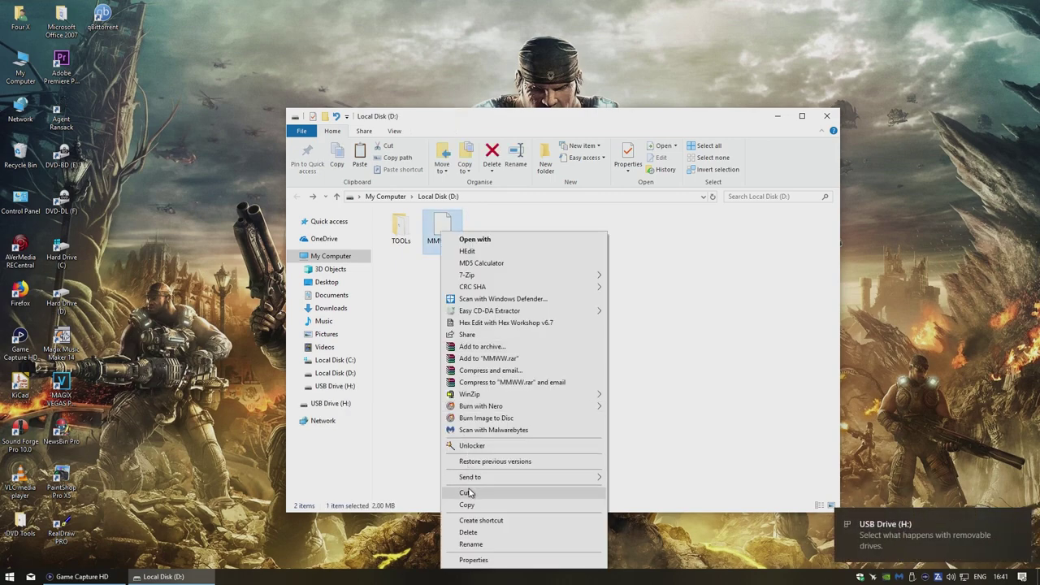
pyautogui.click(472, 494)
pyautogui.doubleClick(21, 65)
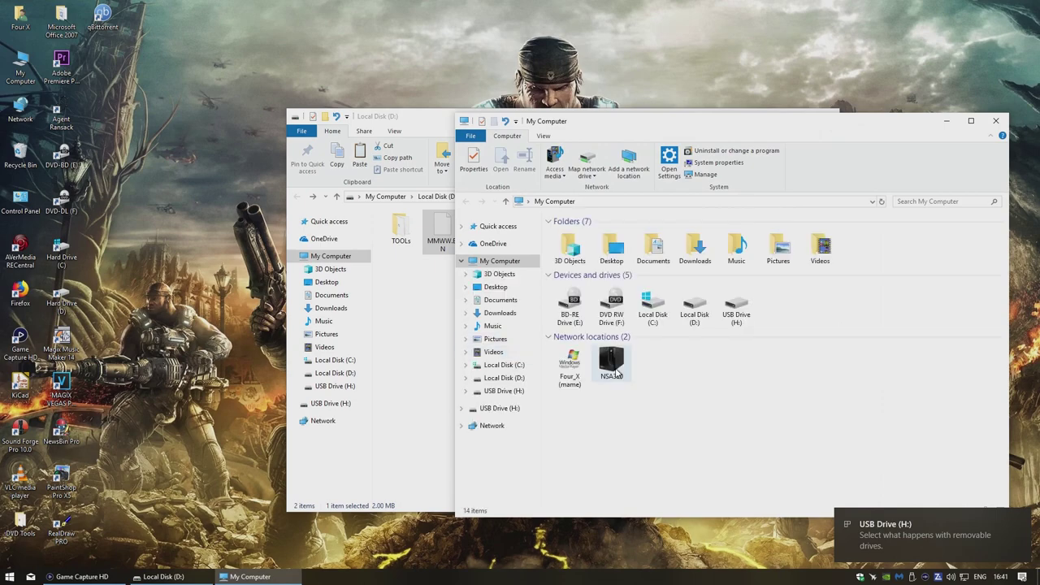
pyautogui.doubleClick(740, 317)
pyautogui.hotkey('ctrl', 'v')
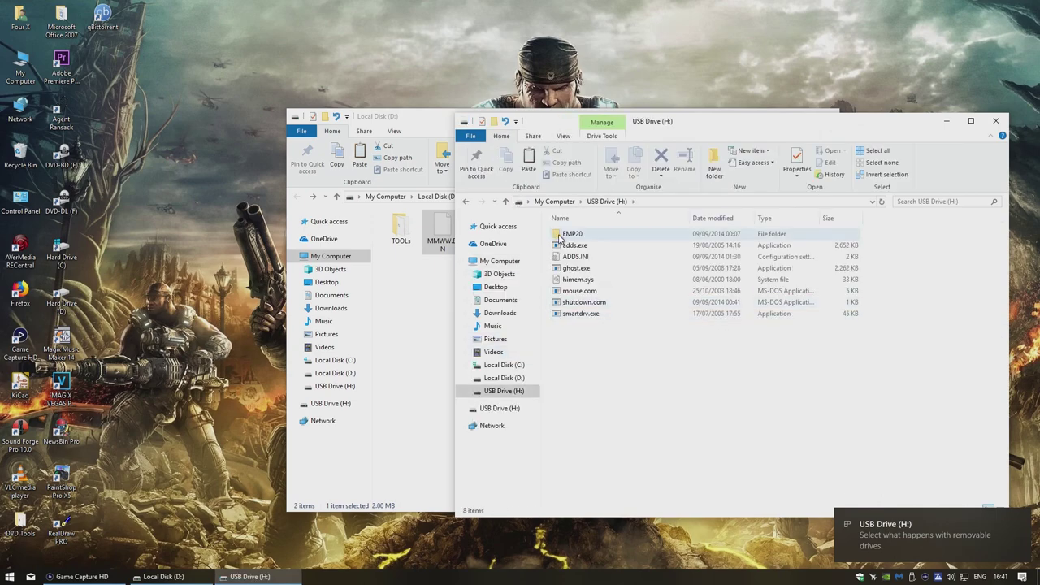
pyautogui.doubleClick(572, 307)
pyautogui.rightClick(596, 432)
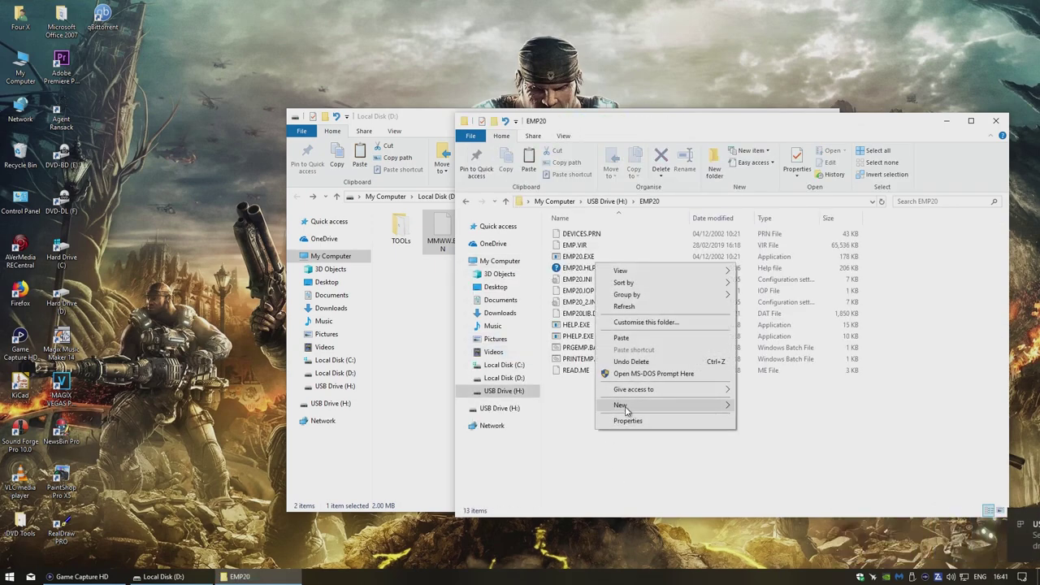
pyautogui.click(634, 348)
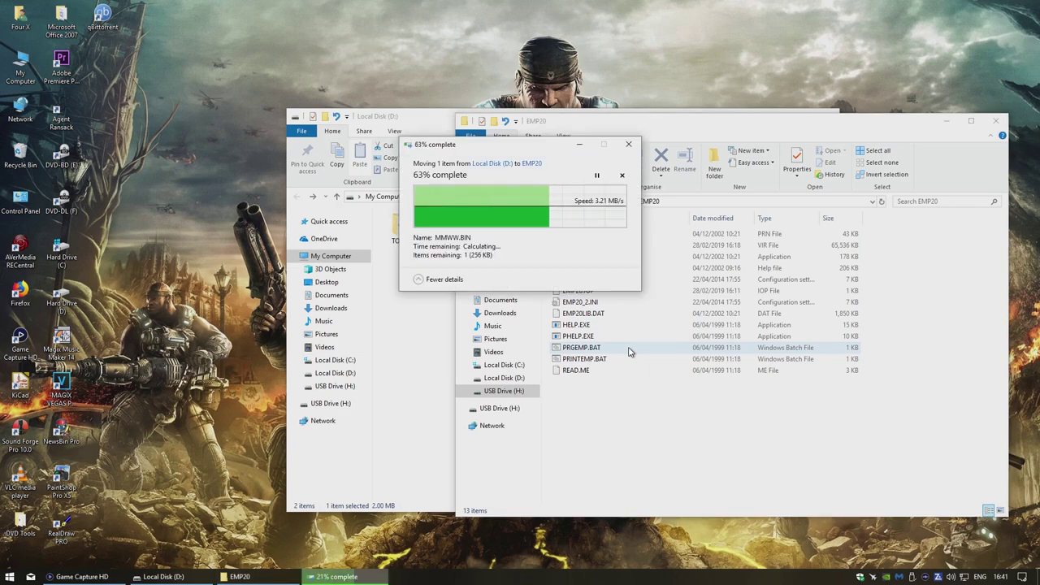
pyautogui.click(997, 122)
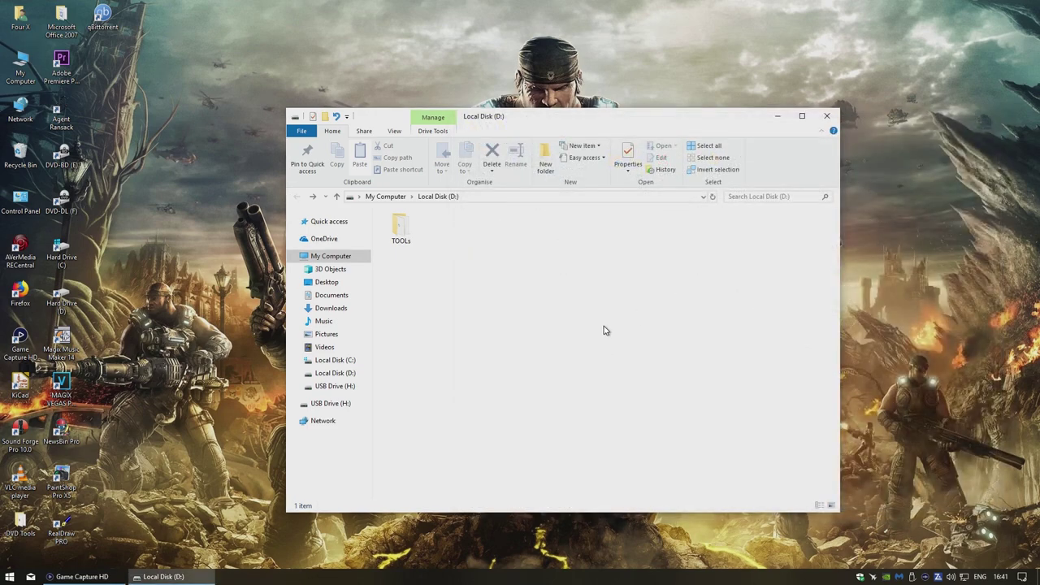